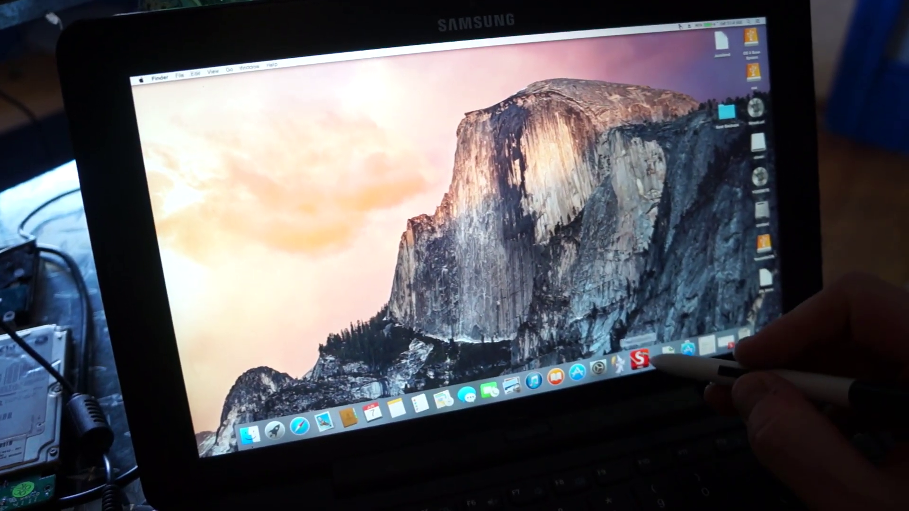
Launch SketchBook Pro from the Dock to a blank canvas.
left_click(640, 352)
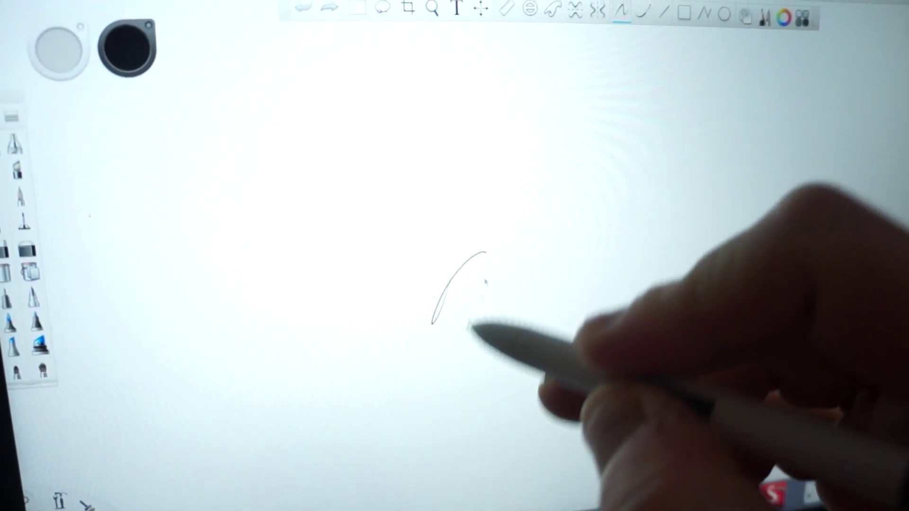
Draw freehand loops in the canvas centre, a zigzag tail, and a small zigzag beside them.
mouse_move(427, 334)
left_mouse_down()
mouse_move(569, 256)
mouse_move(611, 312)
mouse_move(661, 316)
left_mouse_up()
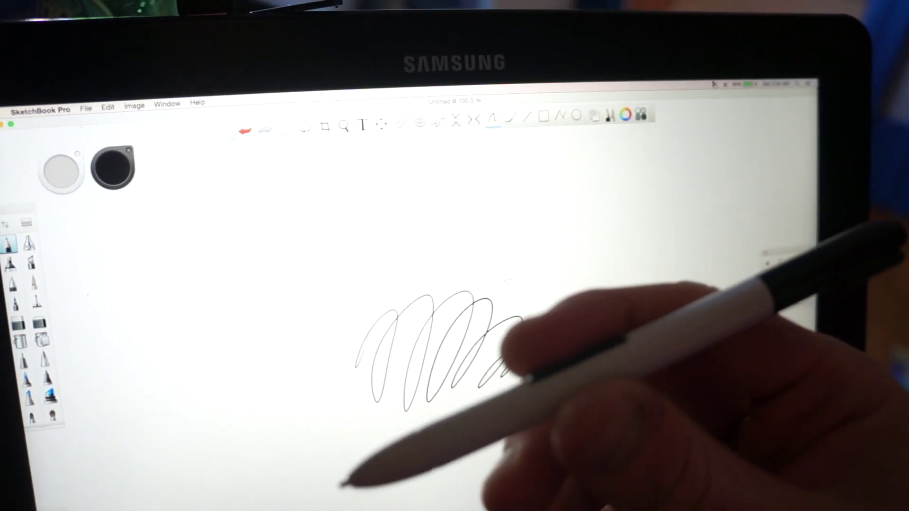
left_click_drag(484, 334, 610, 304)
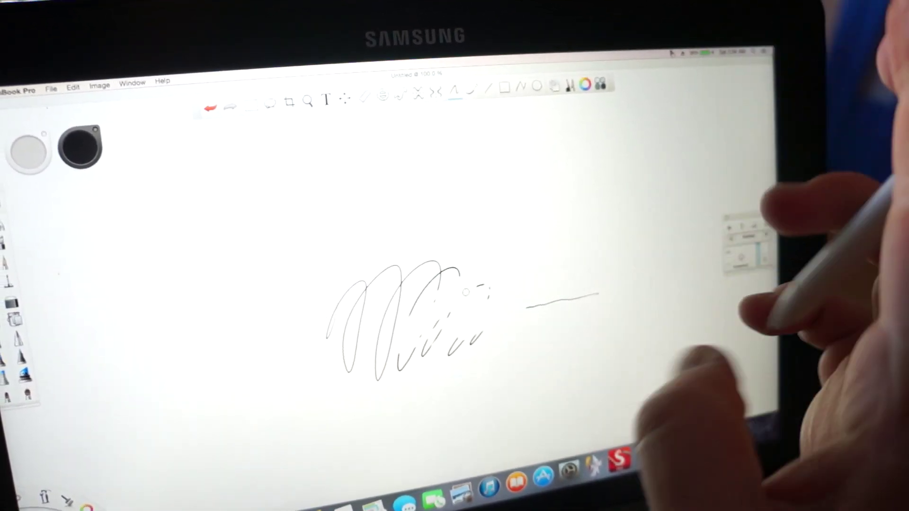
left_click_drag(601, 213, 625, 195)
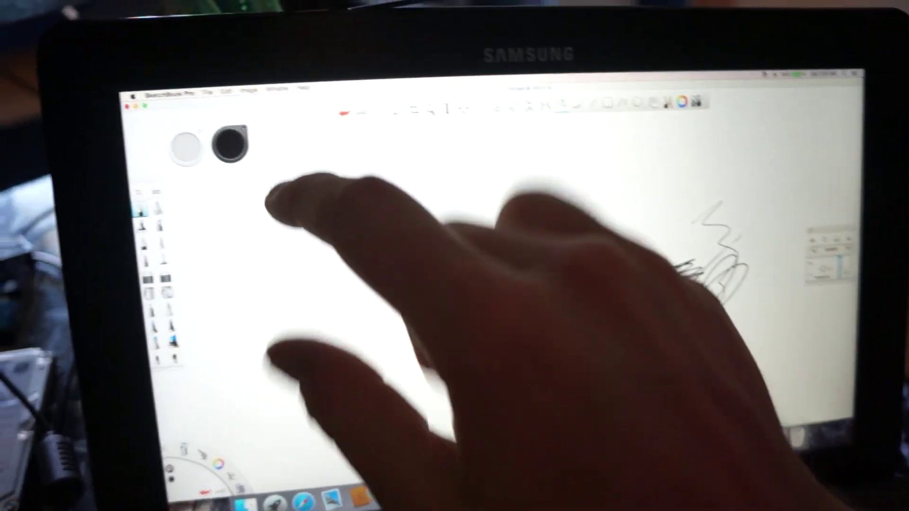
Hide SketchBook Pro, view and close About This Mac, and return to the Finder desktop.
key("F11")
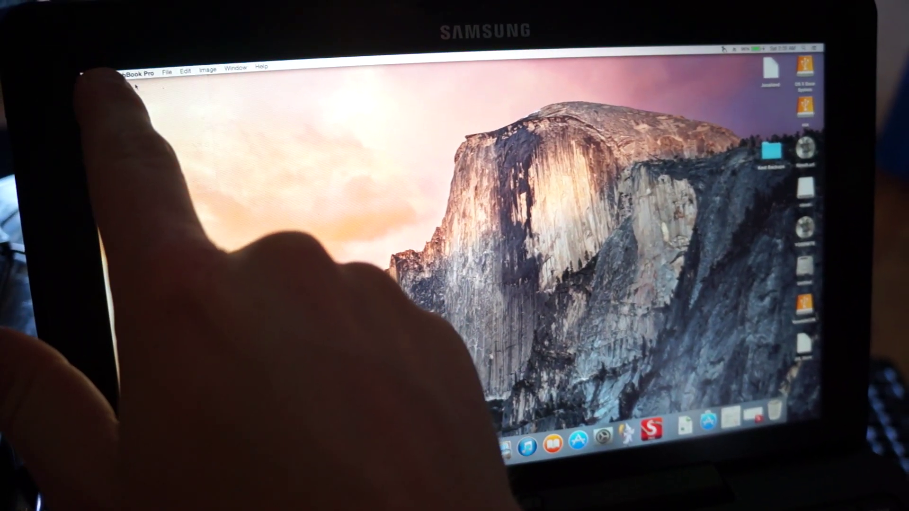
left_click(100, 71)
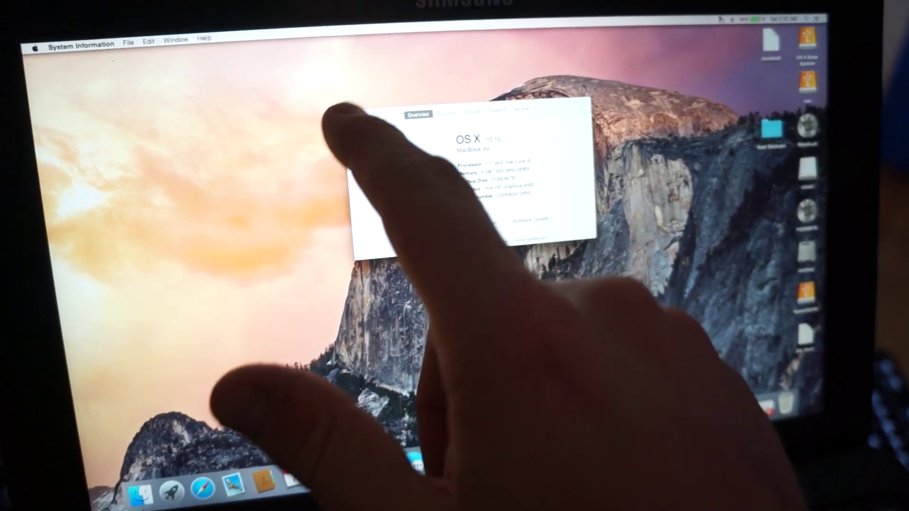
left_click(338, 113)
left_click(363, 128)
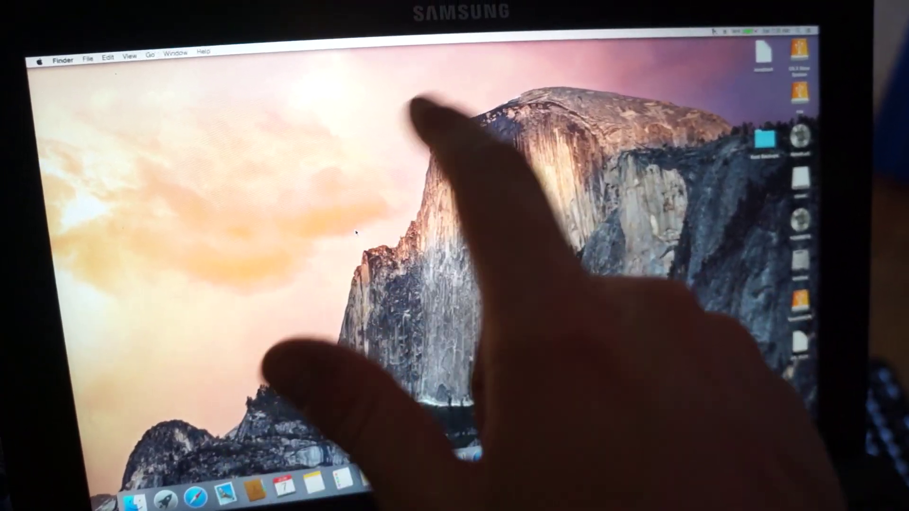